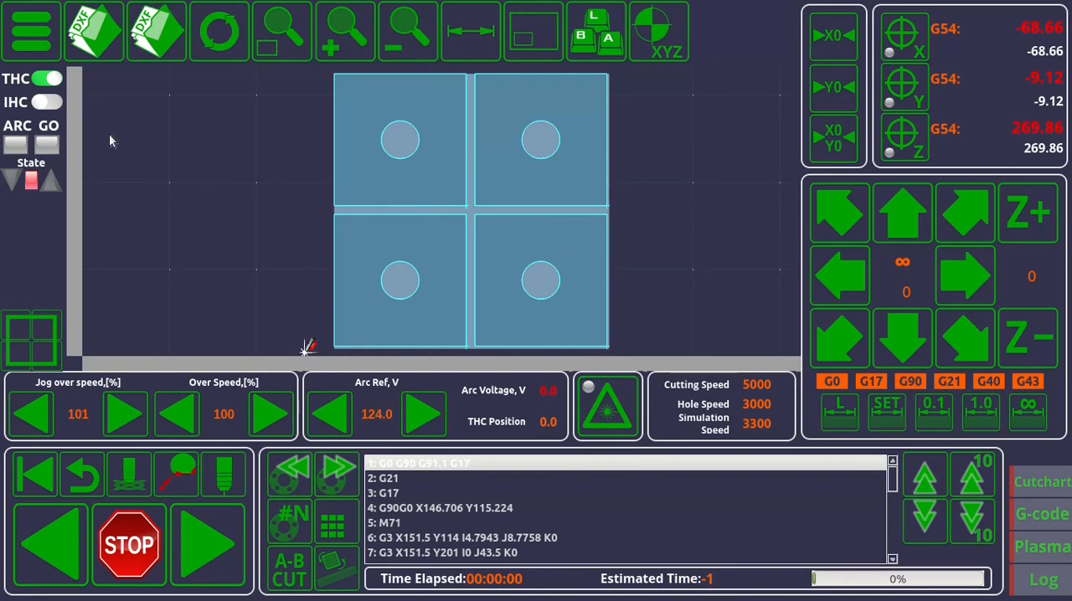
Preview rect-circles-002.dxf from the Desktop/DXF folder in the standard DXF import and leave without importing it.
click(165, 37)
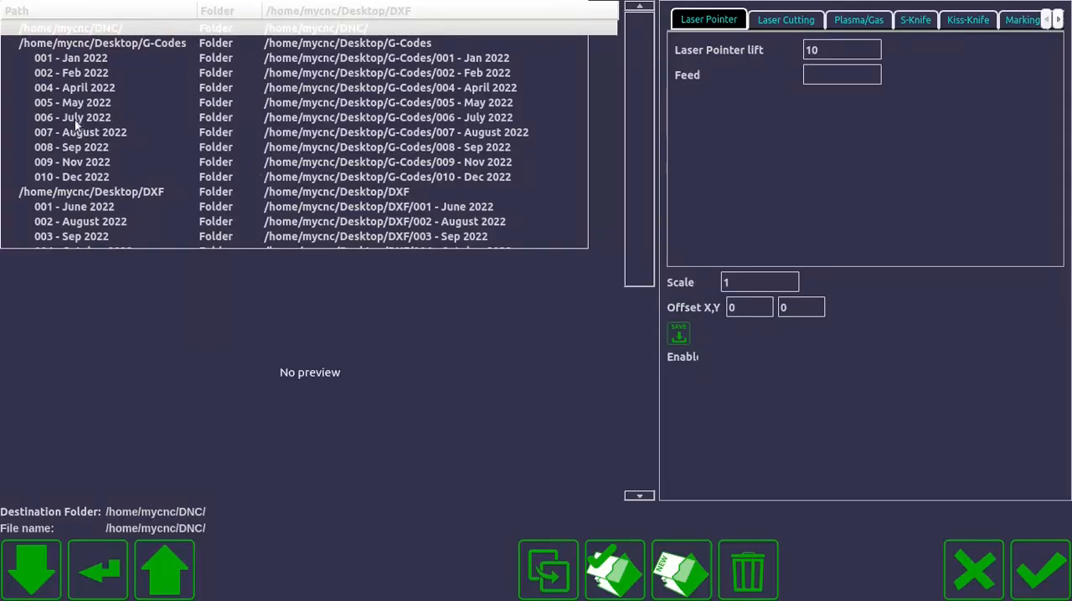
scroll(84, 176, down, 4)
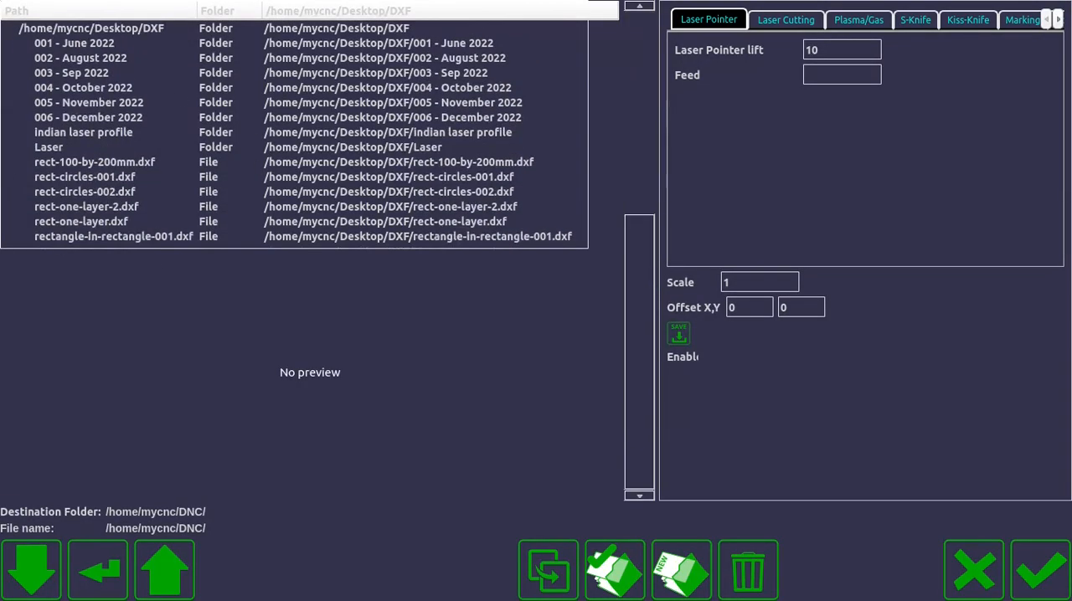
click(105, 193)
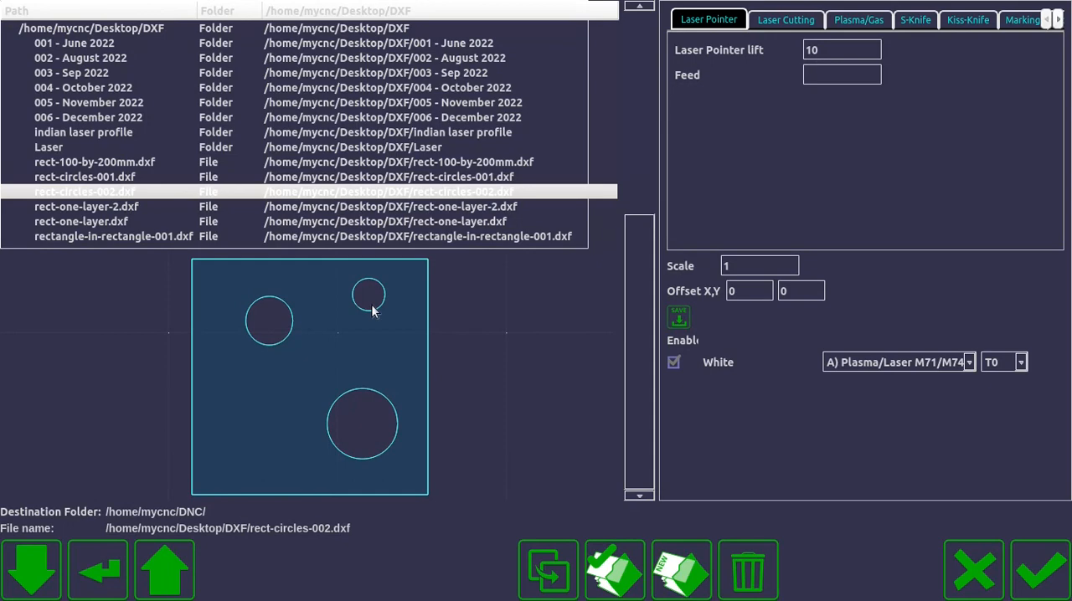
click(973, 571)
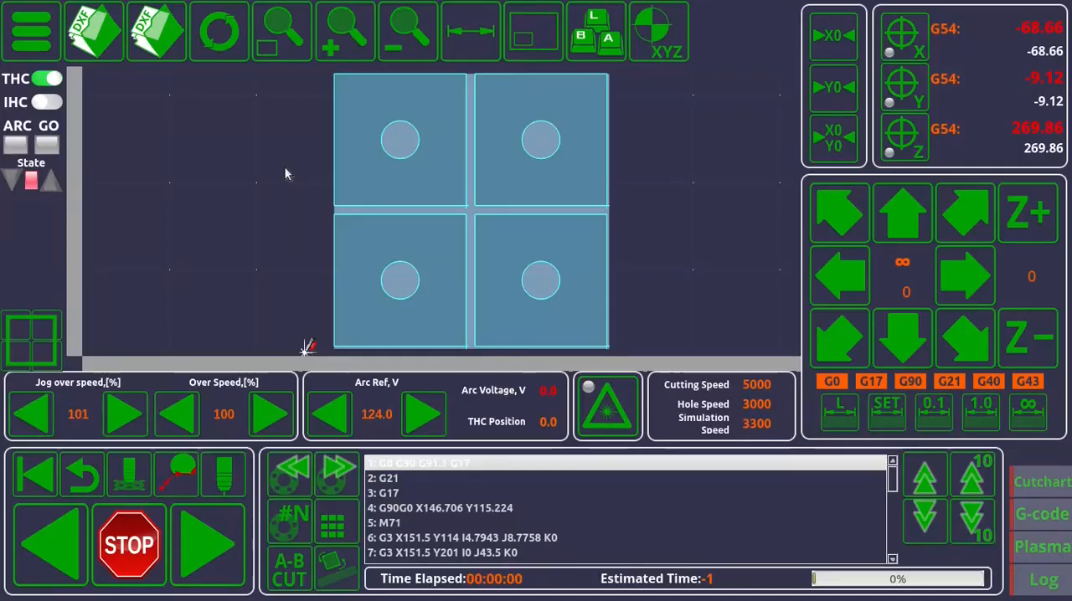
Examine the configuration properties of the Open DXF2 file button, such as its action and tooltip, and close them.
right_click(110, 52)
drag(173, 0, 329, 77)
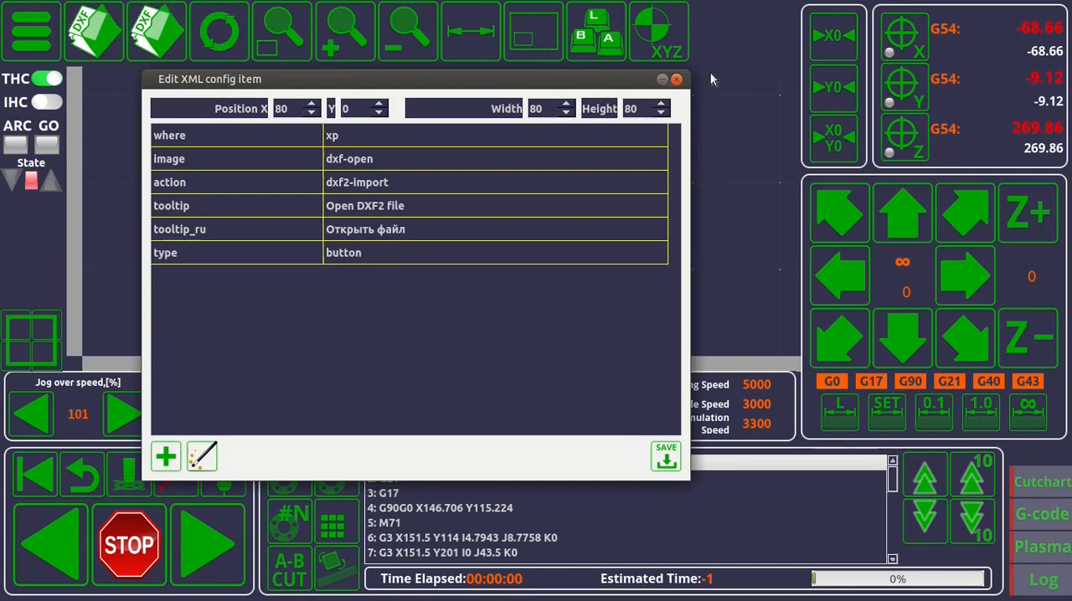
click(676, 80)
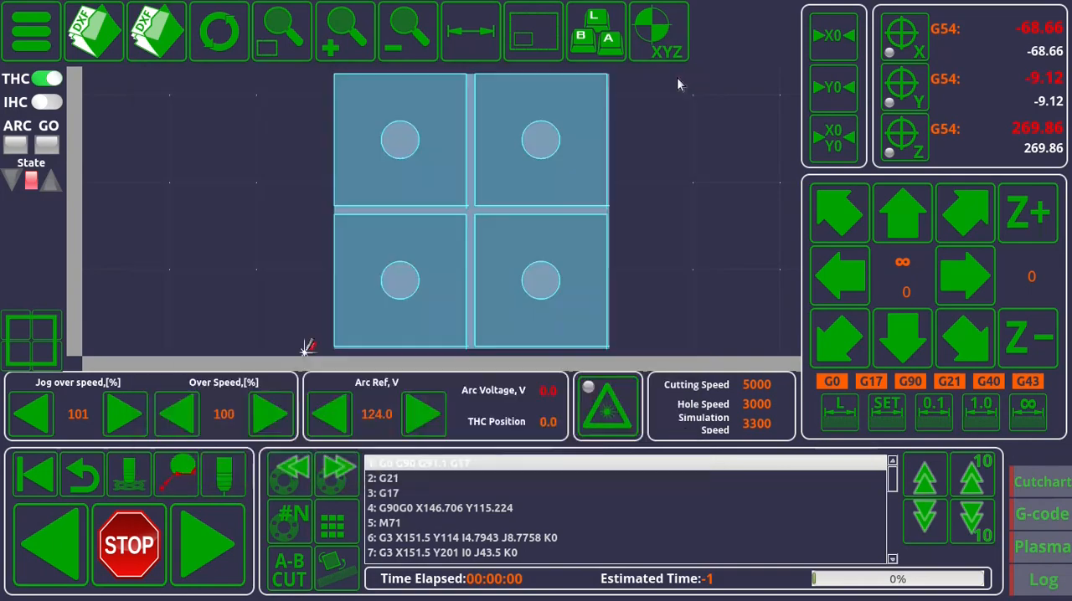
Open the DXF2 import, preview rect-one-layer.dxf, load rect-circles-002.dxf instead and select its small circle.
click(98, 39)
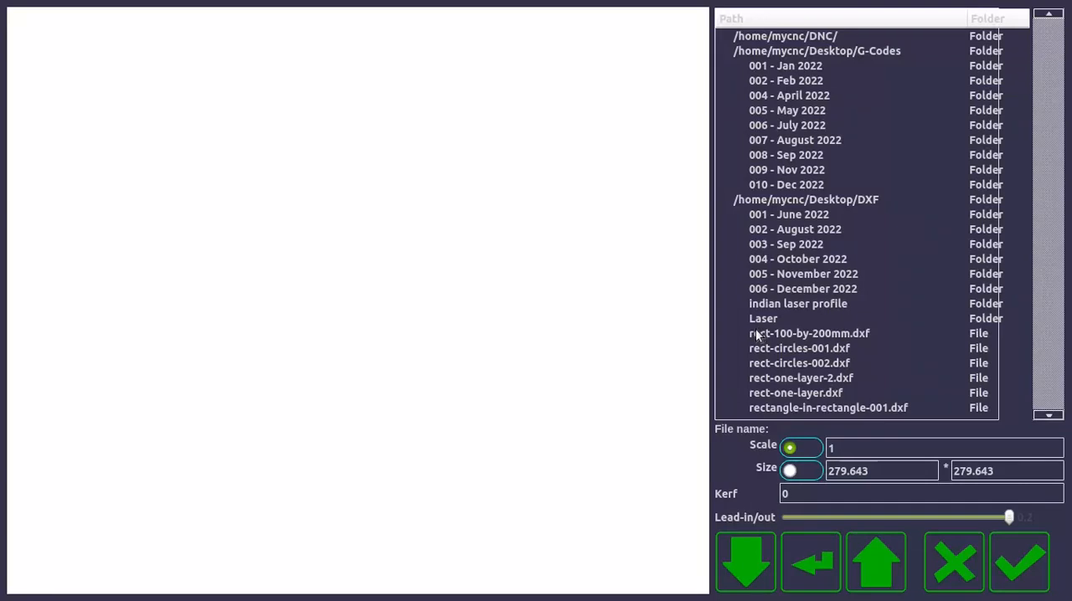
click(799, 393)
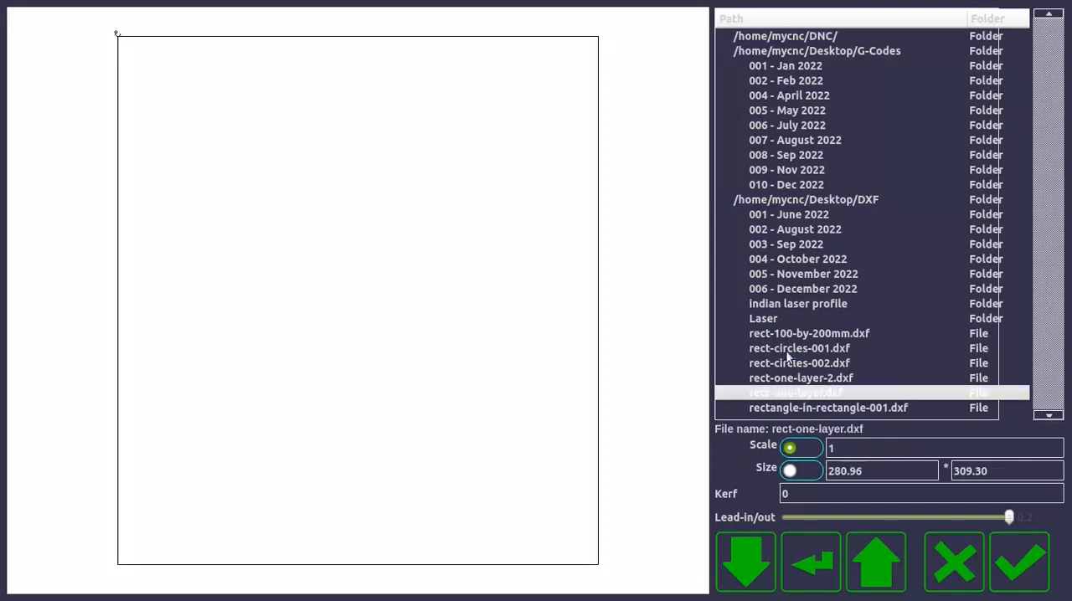
click(789, 363)
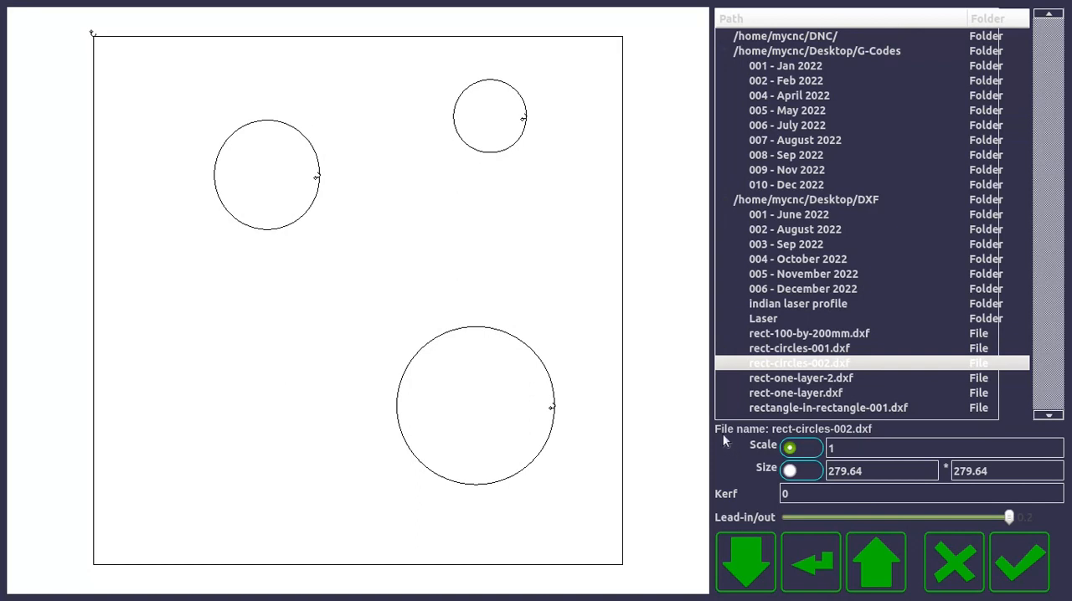
click(492, 37)
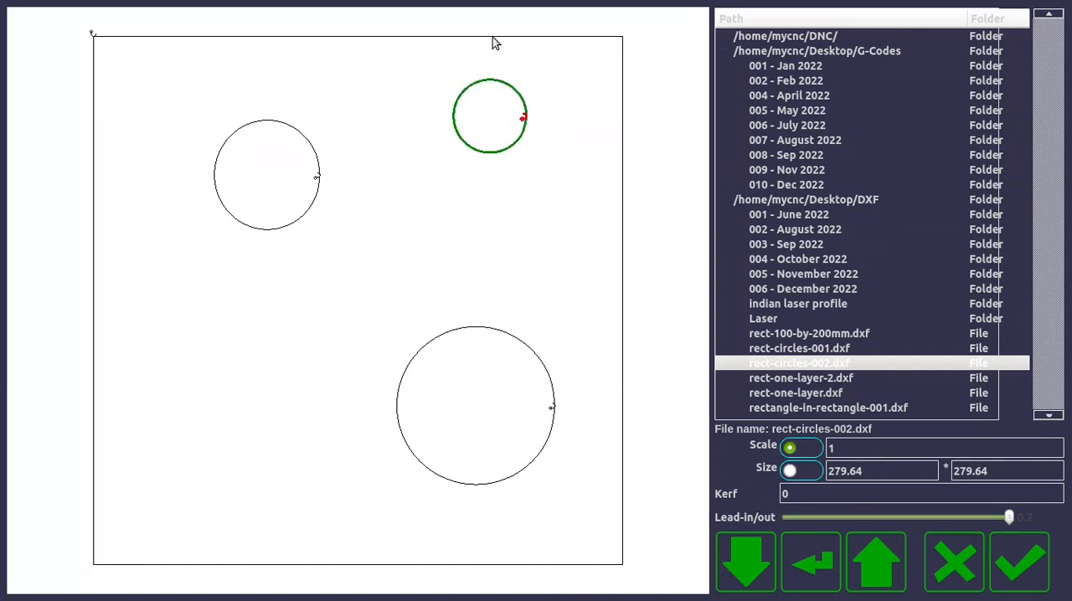
Set the kerf of the loaded drawing to 2 and increase it to 5.
click(787, 495)
text(2)
key(Return)
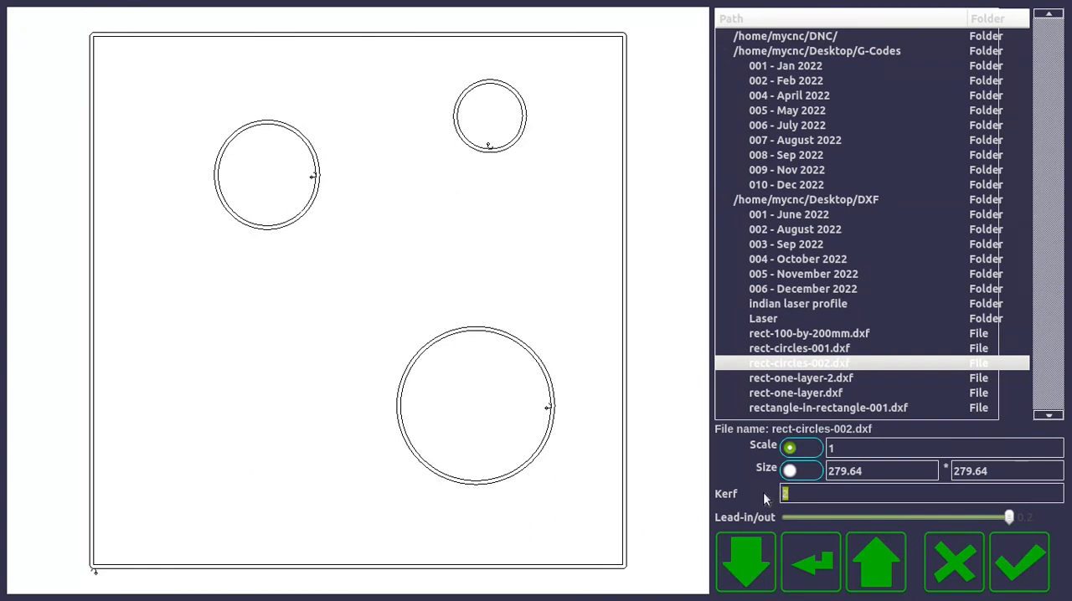
key(Return)
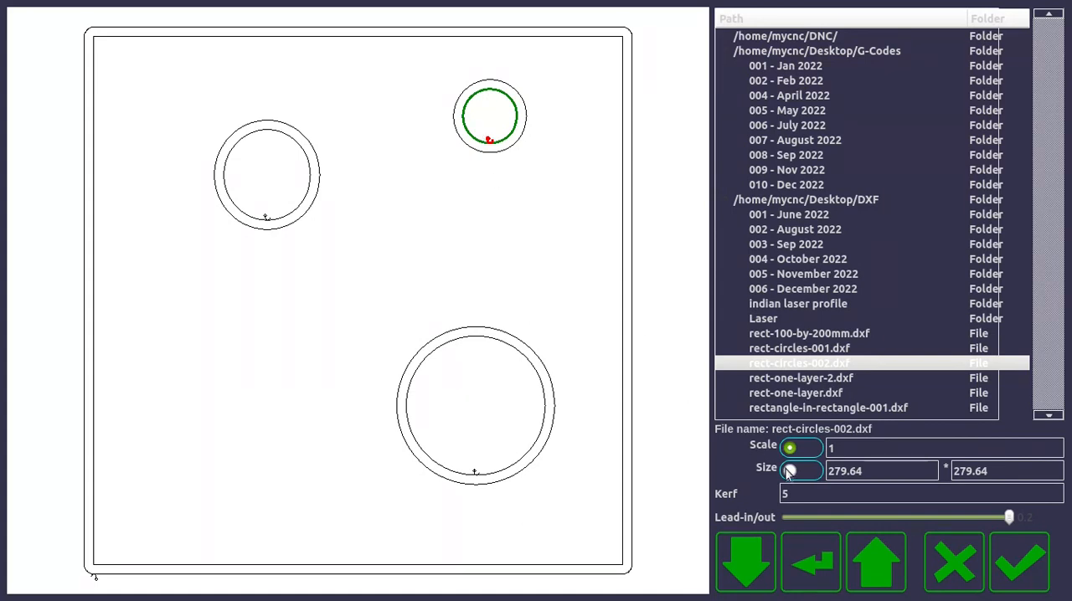
Try a scale of 0.5 on the drawing and return it to 1.
double_click(832, 451)
text(0.5)
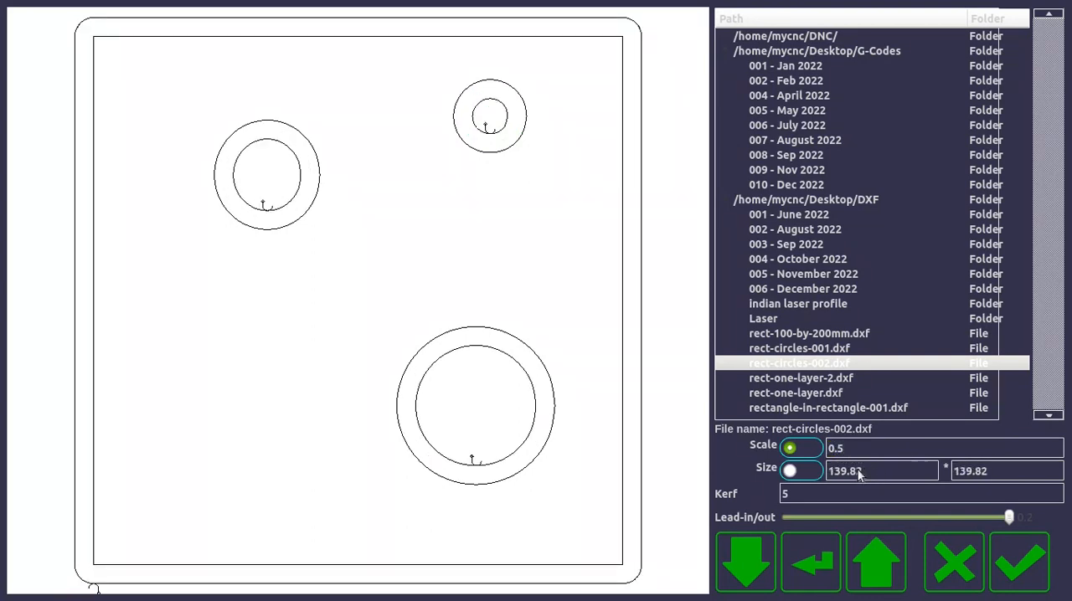
click(814, 451)
text(1)
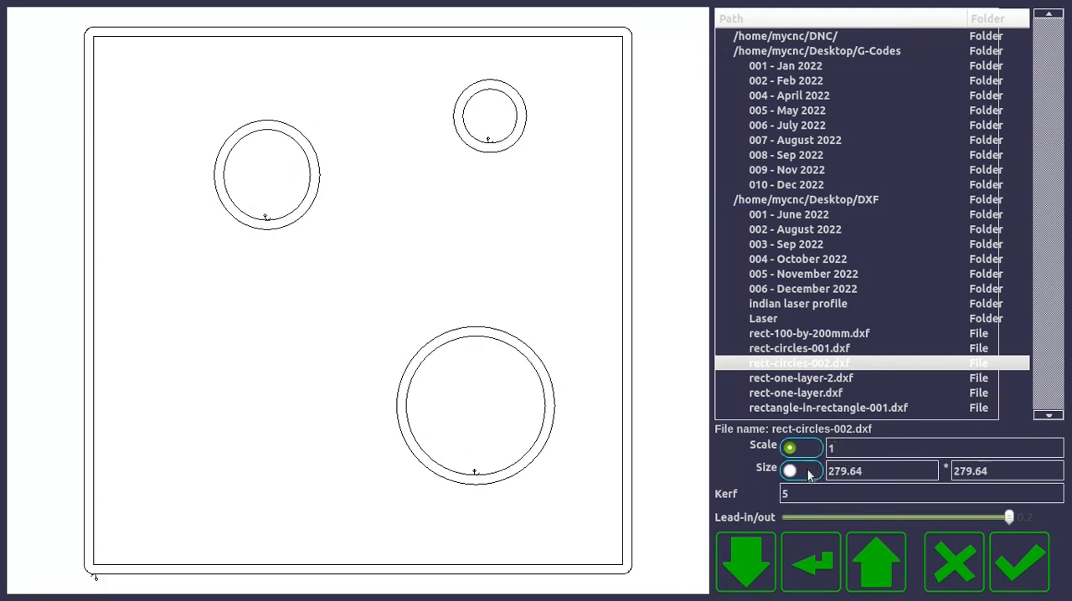
Try sizing the drawing by dimensions with a width of 300, and return to scaling with a factor of 1.
click(809, 474)
click(811, 470)
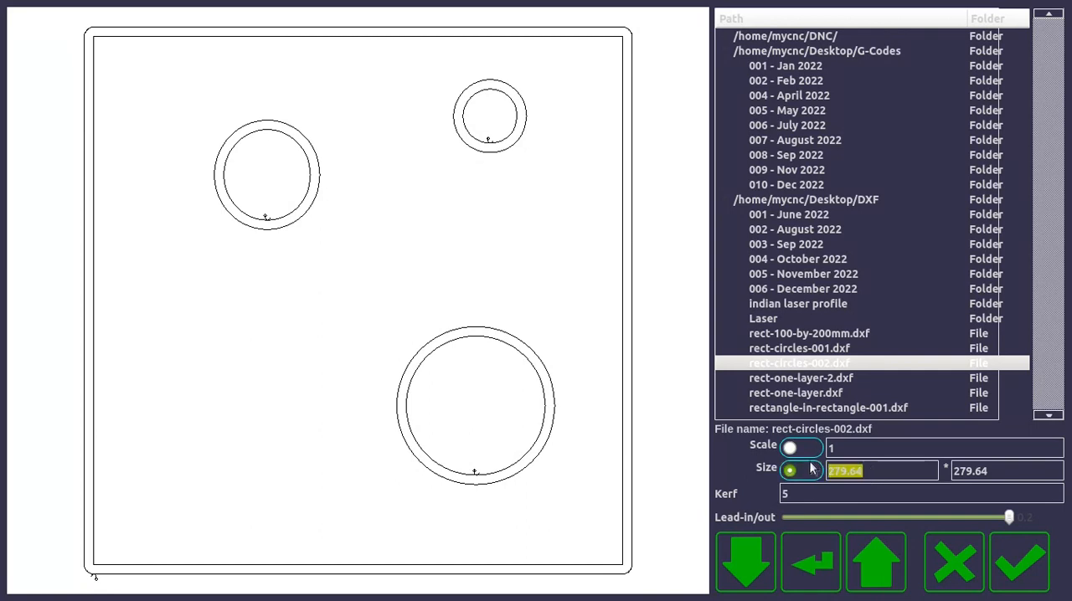
text(300)
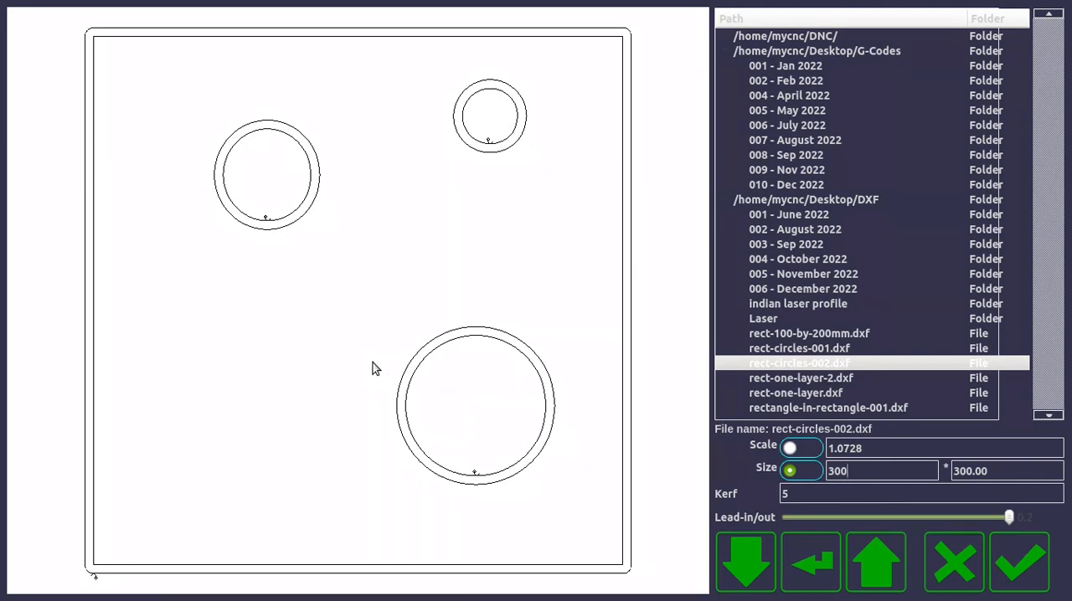
click(804, 451)
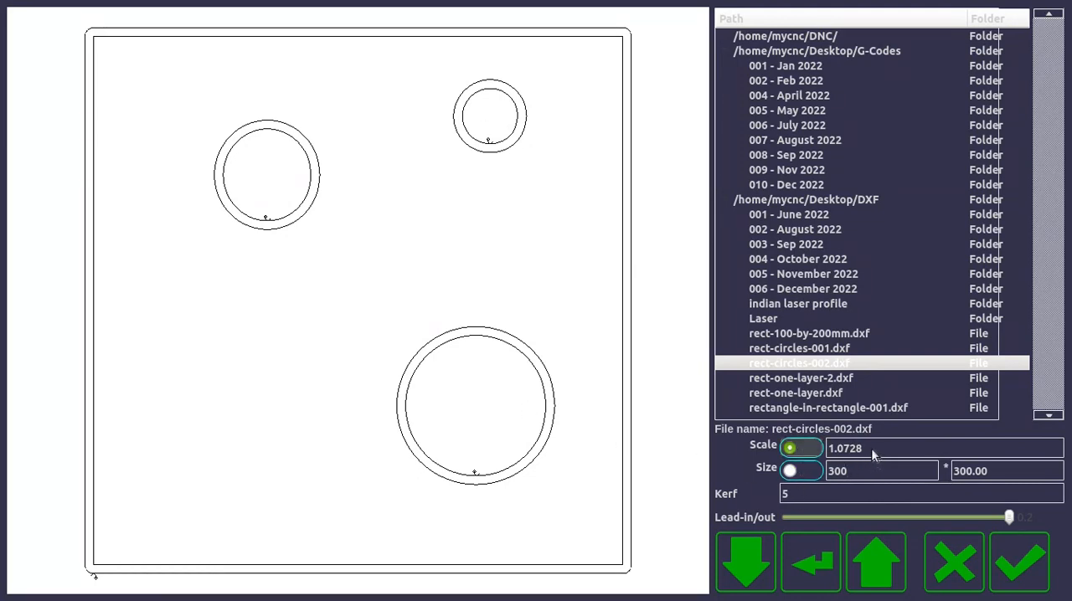
double_click(871, 448)
text(1)
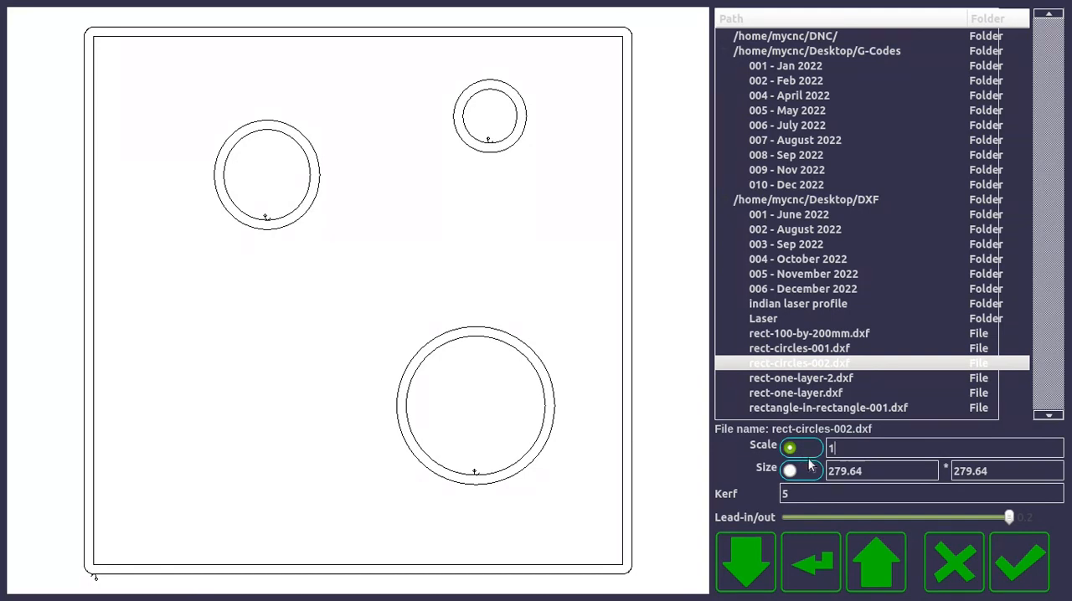
Examine the lead-in points on the three circles and the outer contour by selecting each contour.
click(474, 474)
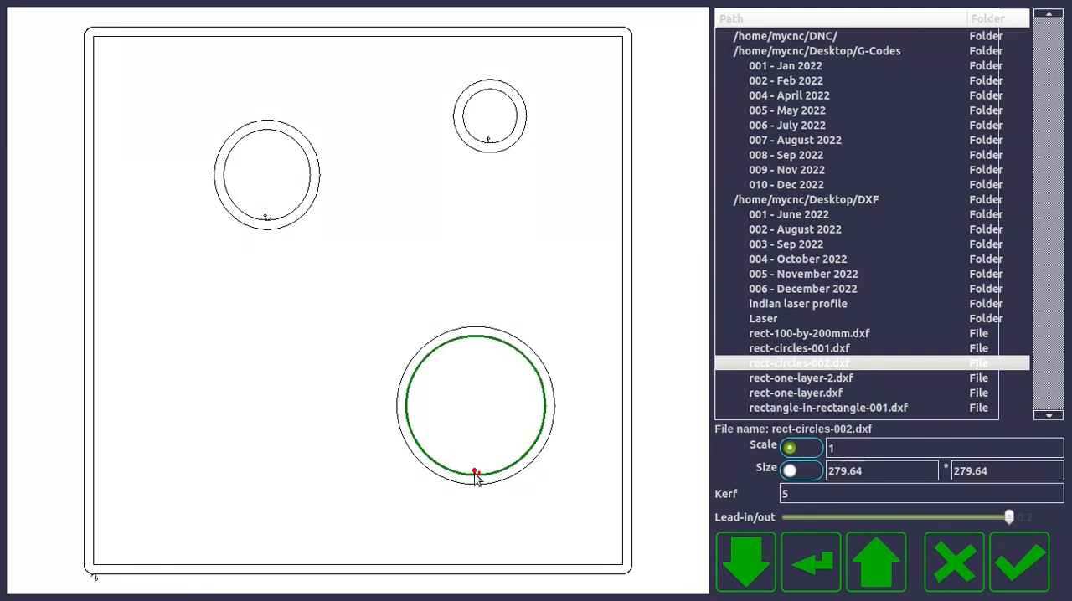
click(266, 218)
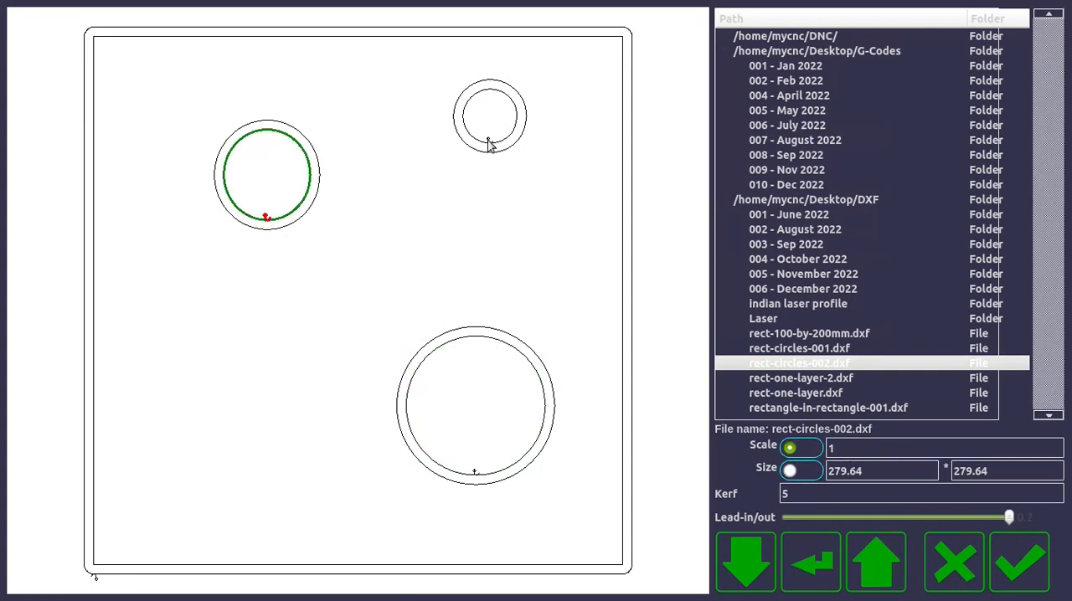
click(489, 141)
click(95, 577)
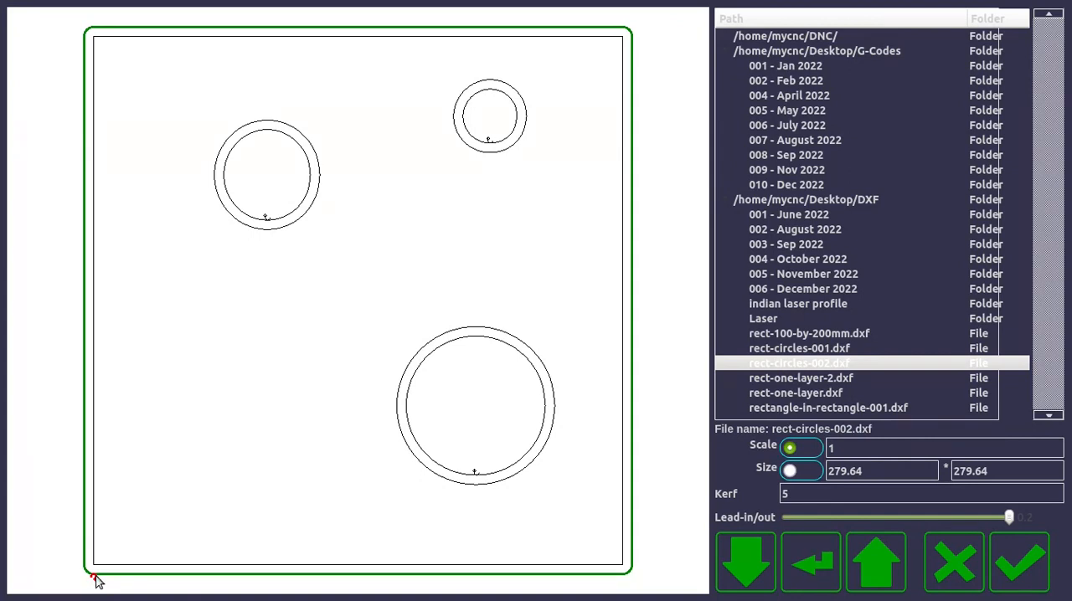
click(404, 419)
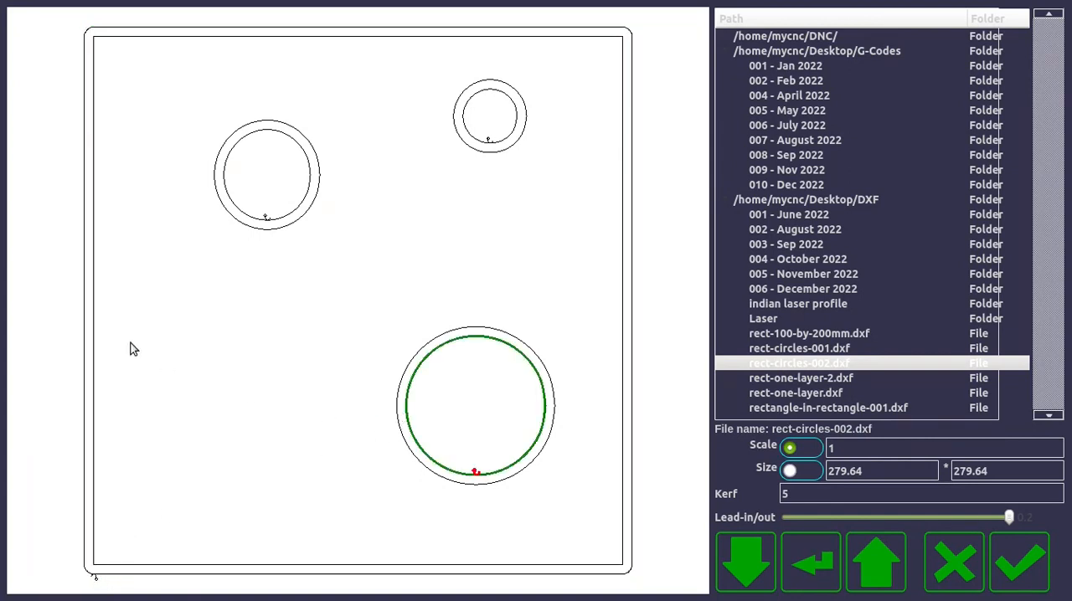
click(88, 300)
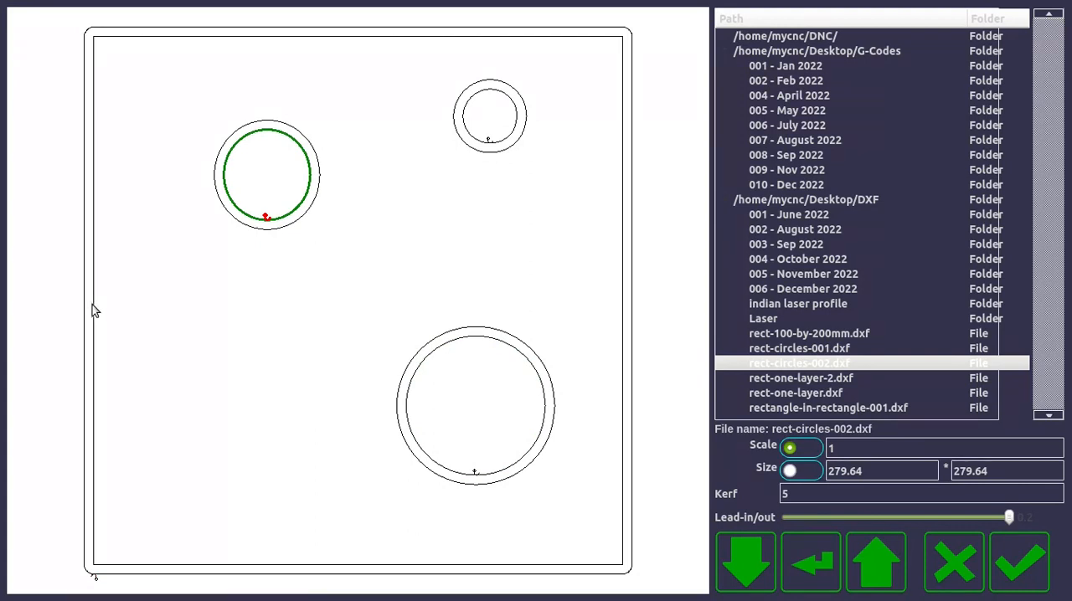
Enlarge the outer contour's lead-in and move the lead-ins of the large and small circles to the left and right sides of their contours.
click(95, 577)
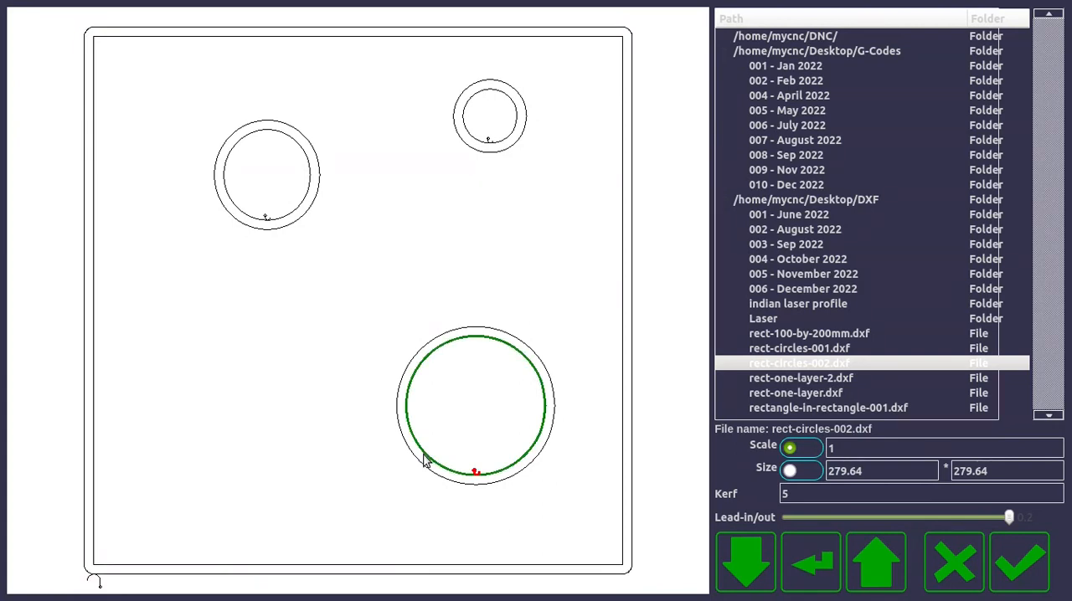
mouse_move(474, 475)
mouse_down()
mouse_move(435, 464)
mouse_move(408, 411)
mouse_up()
mouse_move(490, 142)
mouse_down()
mouse_move(453, 128)
mouse_move(432, 63)
mouse_move(548, 80)
mouse_move(449, 142)
mouse_move(483, 160)
mouse_move(471, 65)
mouse_move(517, 148)
mouse_move(521, 123)
mouse_move(508, 126)
mouse_up()
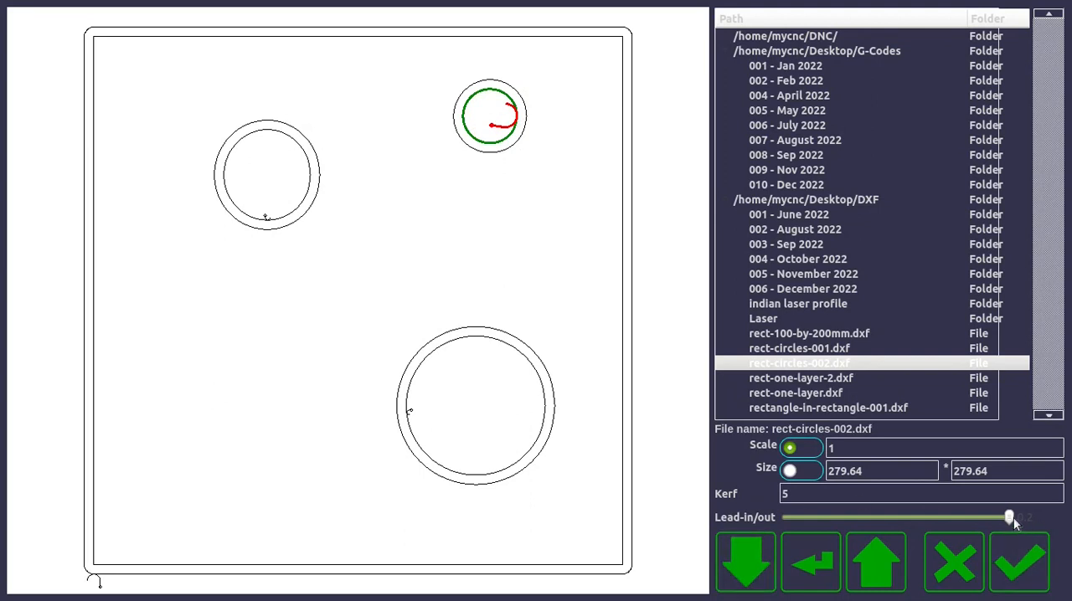
Vary the lead-in/out length for all contours and finish with it at 2.5.
drag(1010, 516, 1007, 517)
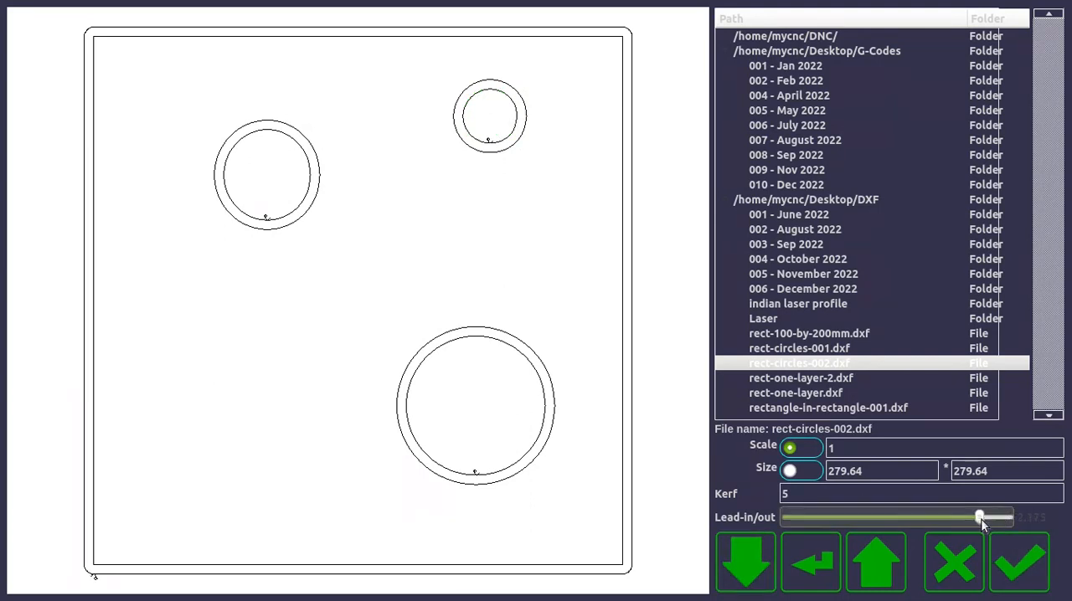
drag(912, 518, 944, 520)
drag(829, 519, 1001, 513)
Move the small circle's lead-in to its left side, enlarge it, and accept the DXF import.
click(491, 140)
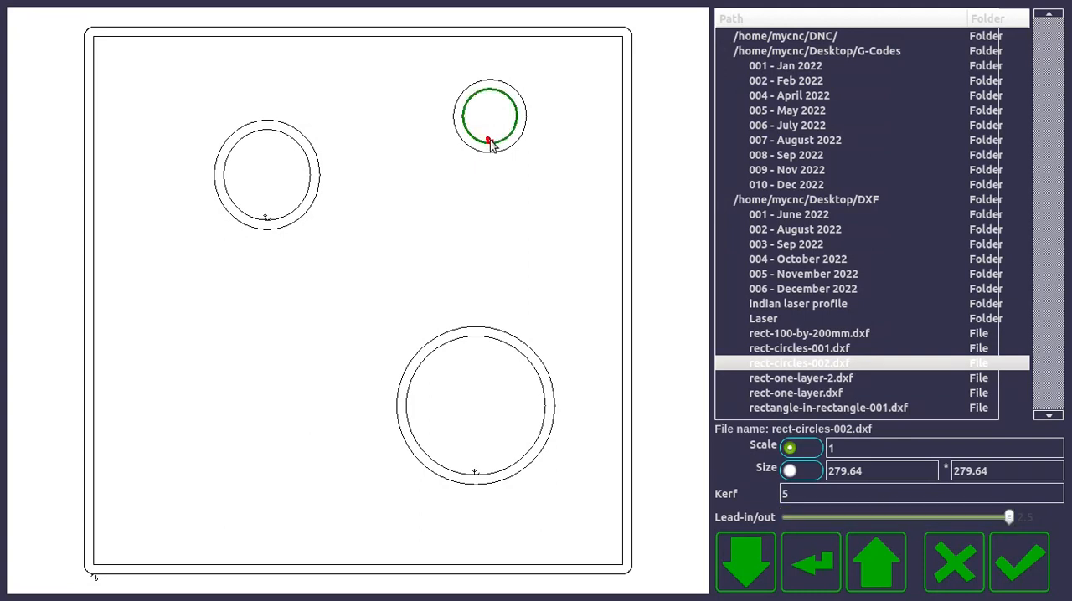
drag(490, 140, 449, 123)
scroll(492, 108, down, 3)
scroll(489, 111, up, 2)
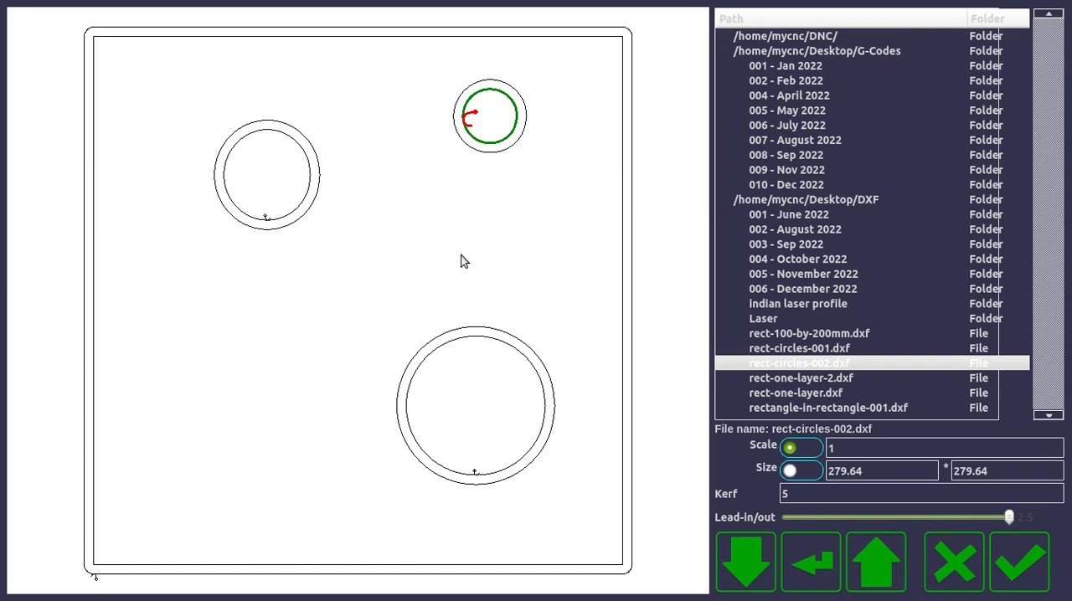
click(1022, 572)
Inspect the lead-ins of the imported part up close and display its overall width and height dimensions.
click(262, 36)
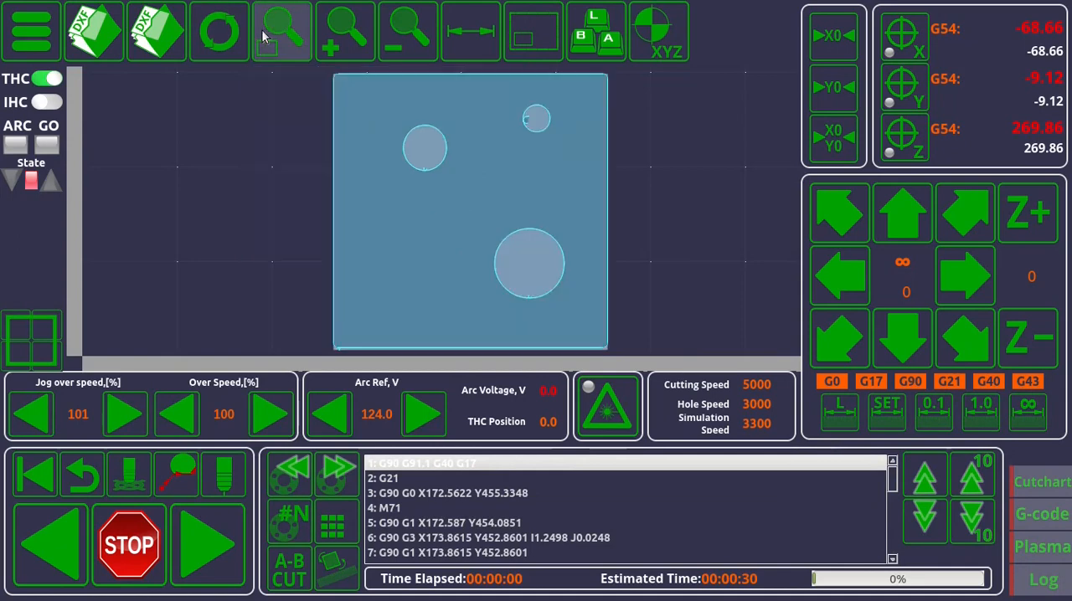
scroll(531, 126, up, 1)
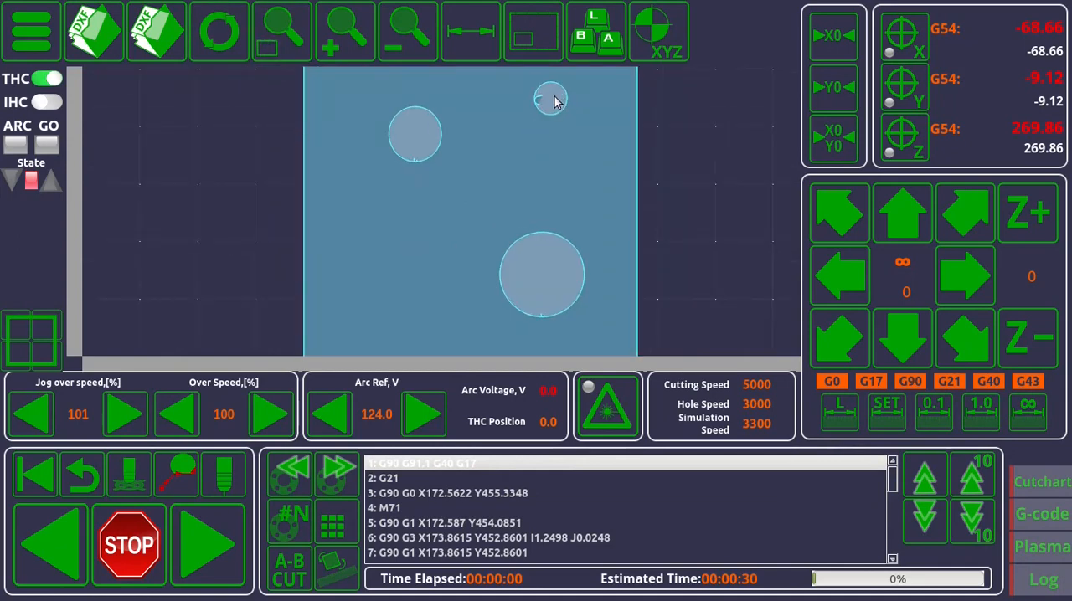
scroll(550, 158, up, 1)
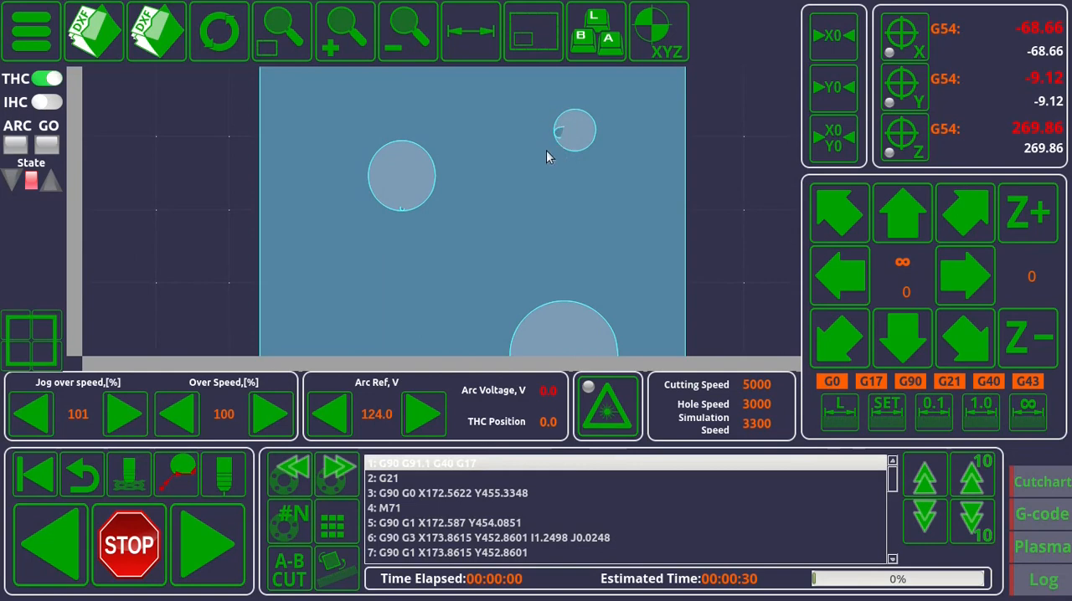
scroll(425, 226, down, 2)
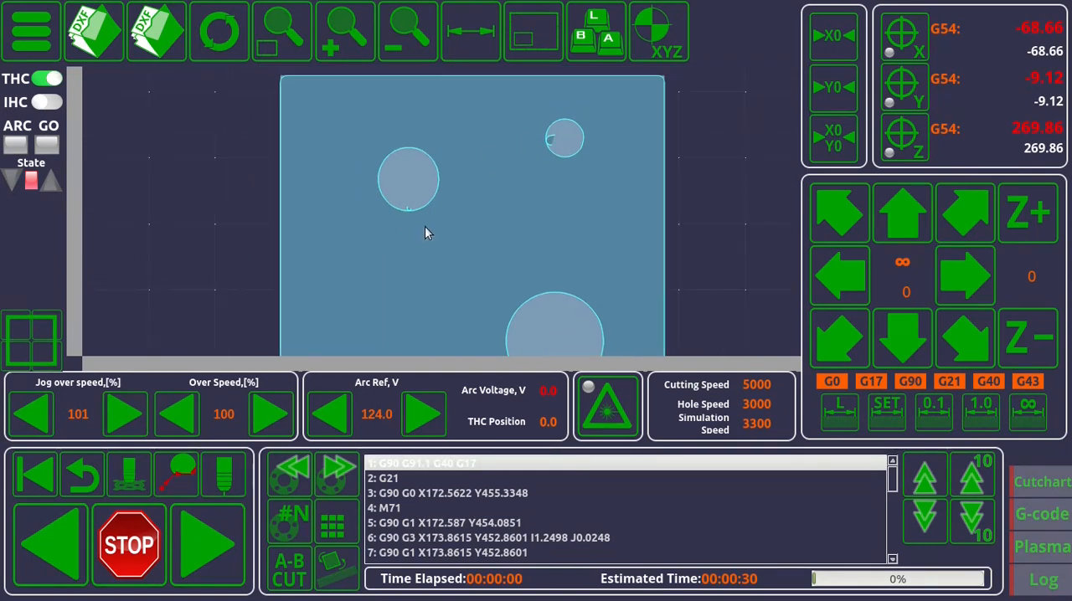
scroll(558, 274, down, 2)
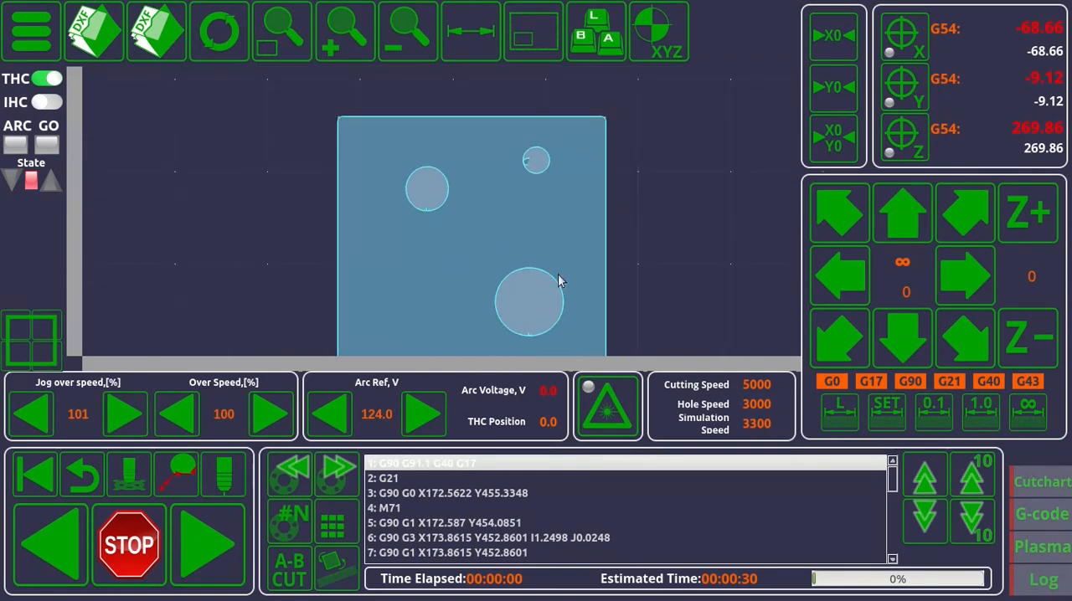
click(469, 46)
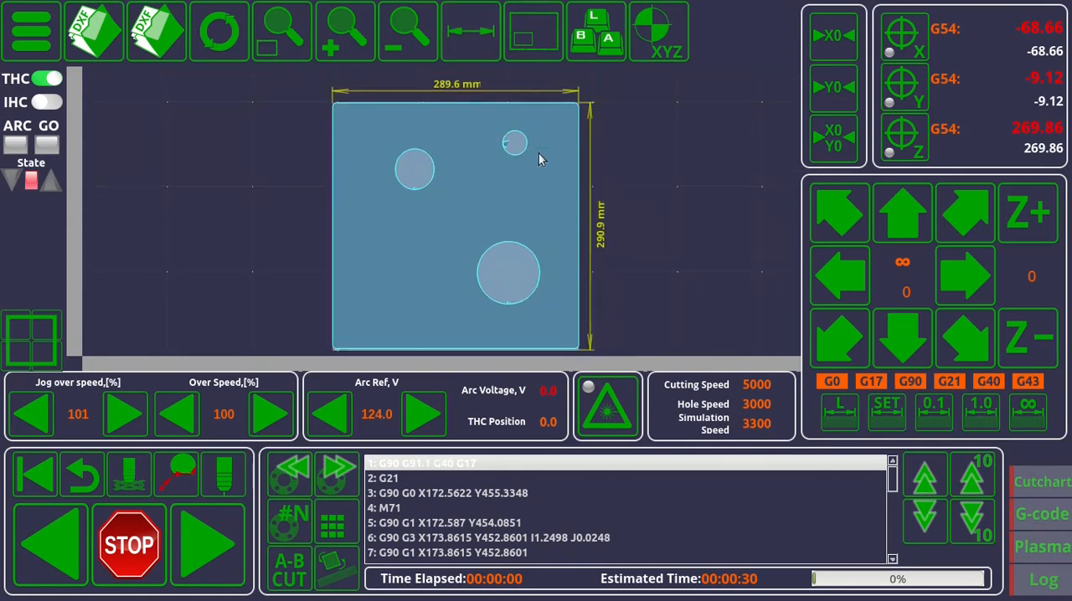